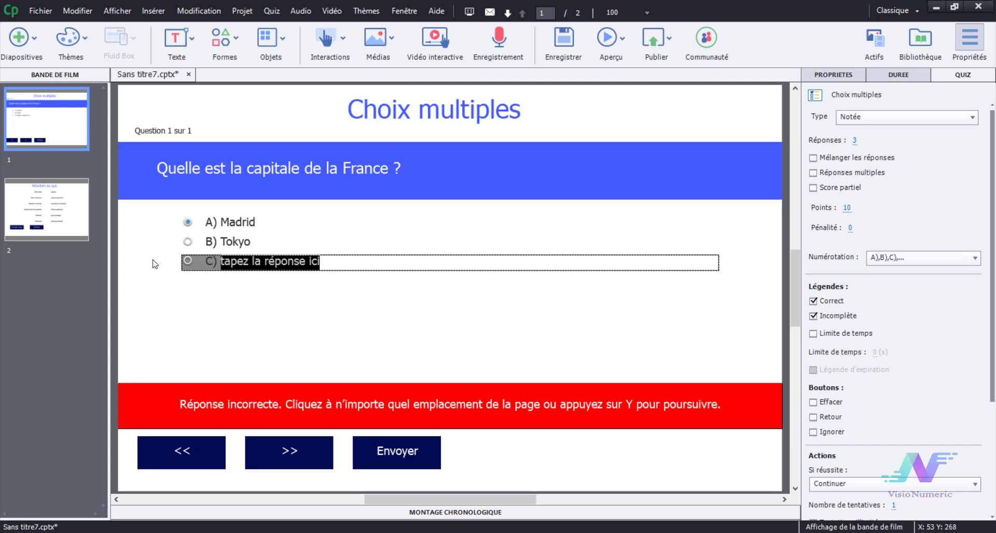
# Step: Enter Paris as answer C of the France capital question and mark it as the correct answer
pyautogui.write('P')
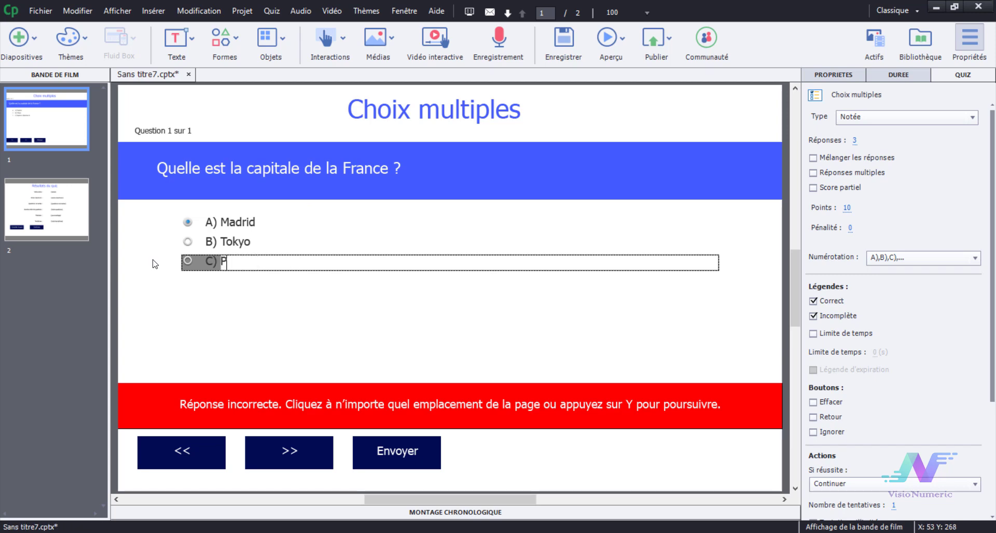
pyautogui.write('aris')
pyautogui.click(332, 324)
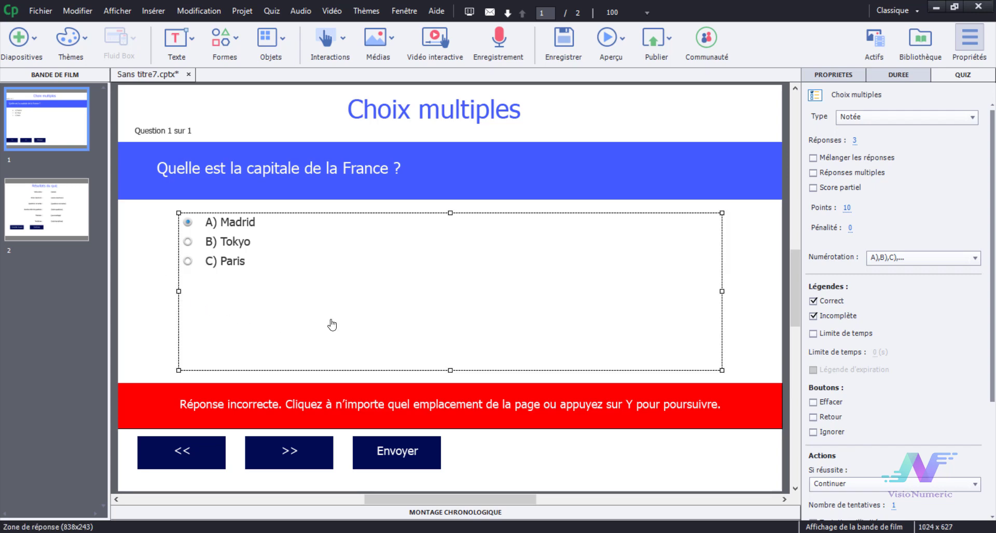
pyautogui.click(189, 261)
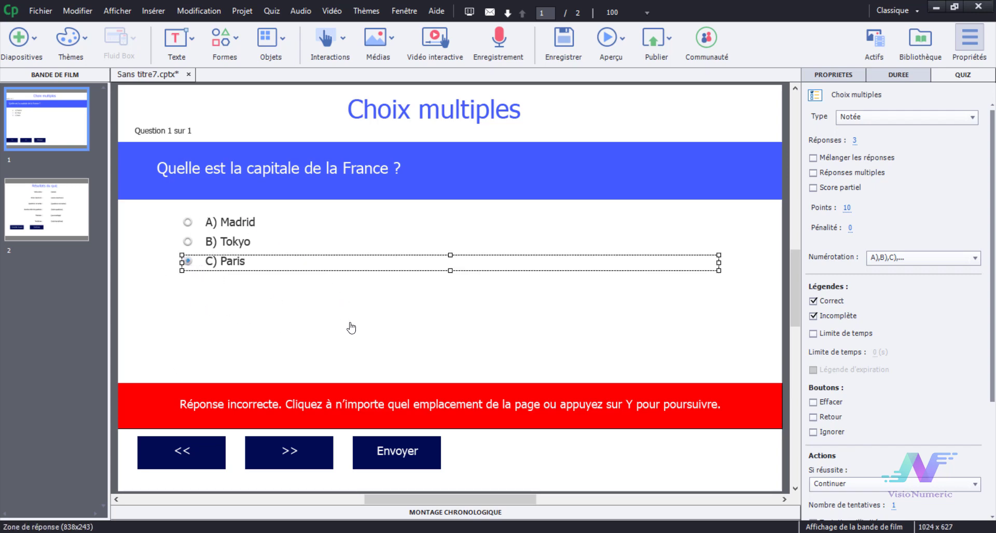
# Step: Turn on answer shuffling (Mélanger les réponses) for the multiple-choice question
pyautogui.click(813, 158)
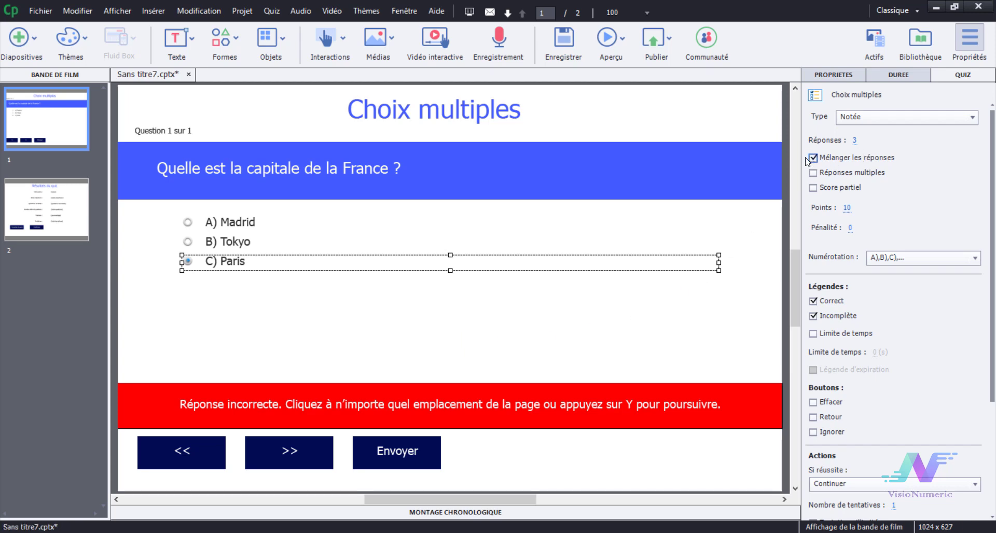
pyautogui.click(847, 209)
pyautogui.scroll(-3, 892, 233)
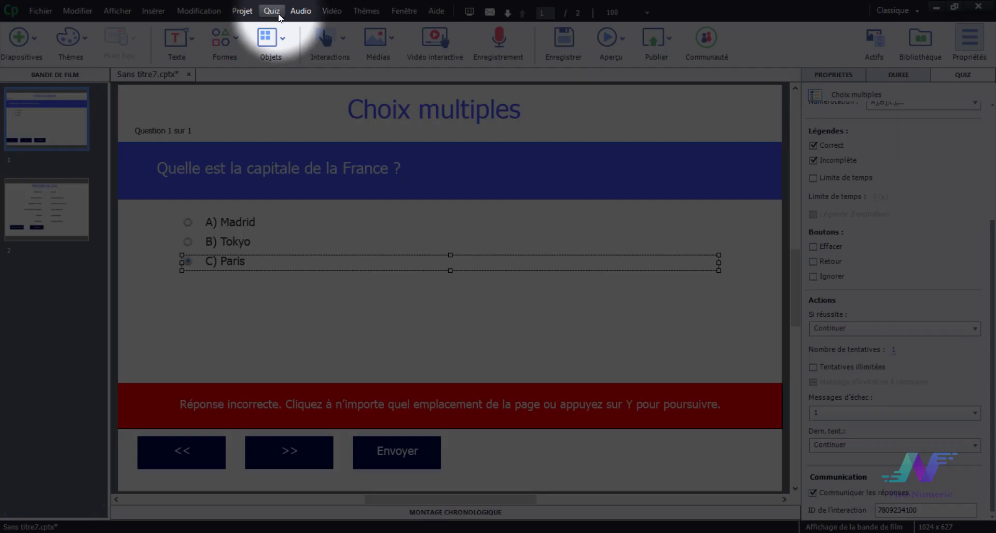
# Step: Enable reporting for the project in the quiz preferences, with Autres LMS standard as the LMS
pyautogui.click(278, 14)
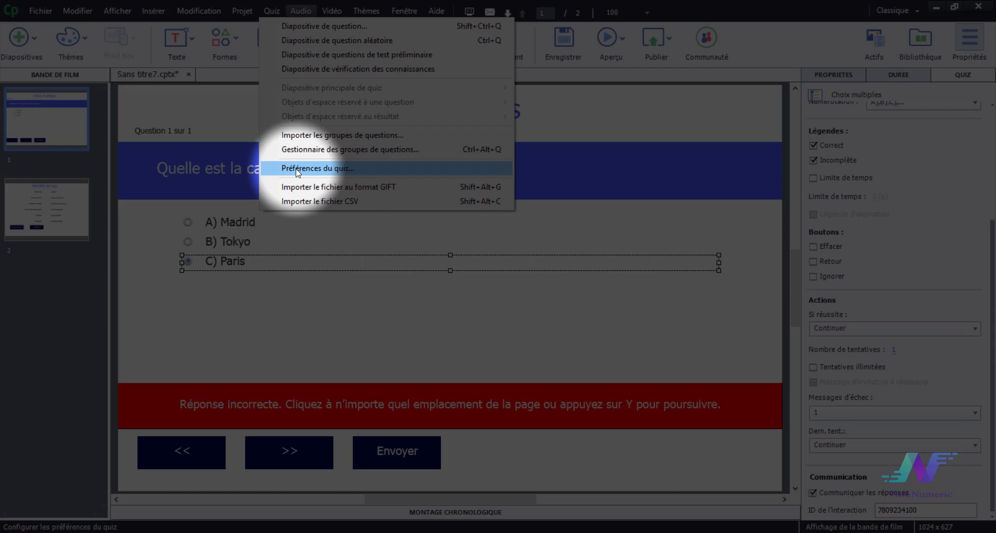
pyautogui.click(296, 169)
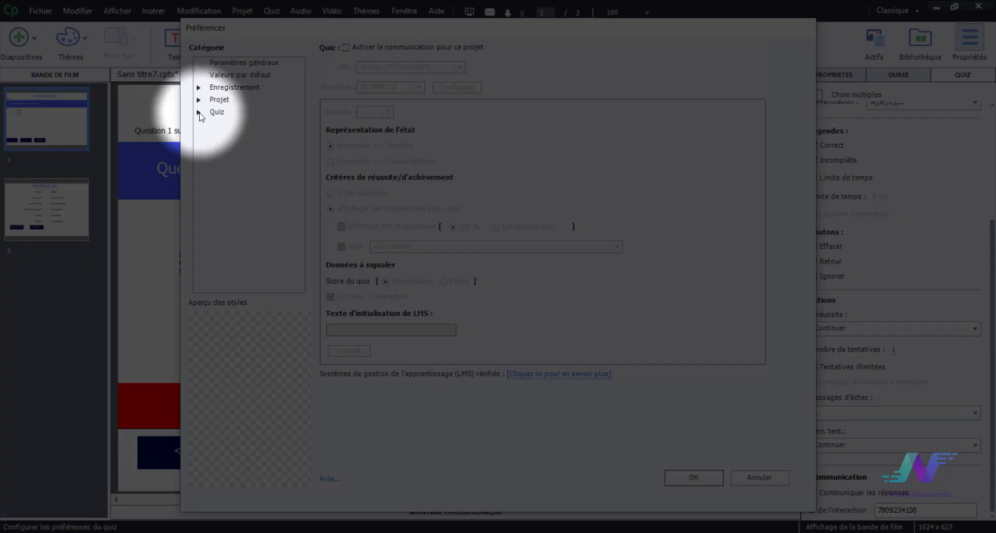
pyautogui.click(199, 113)
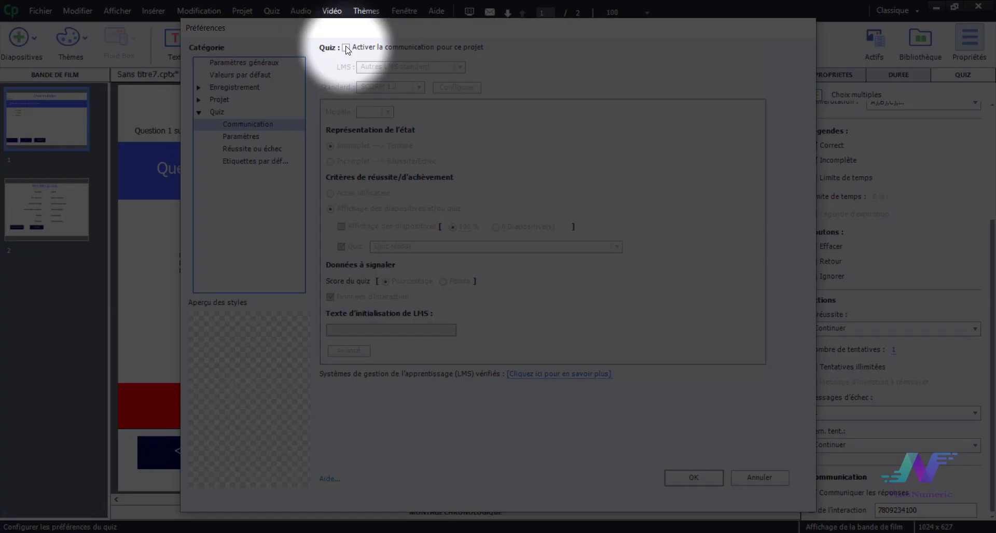
pyautogui.click(346, 48)
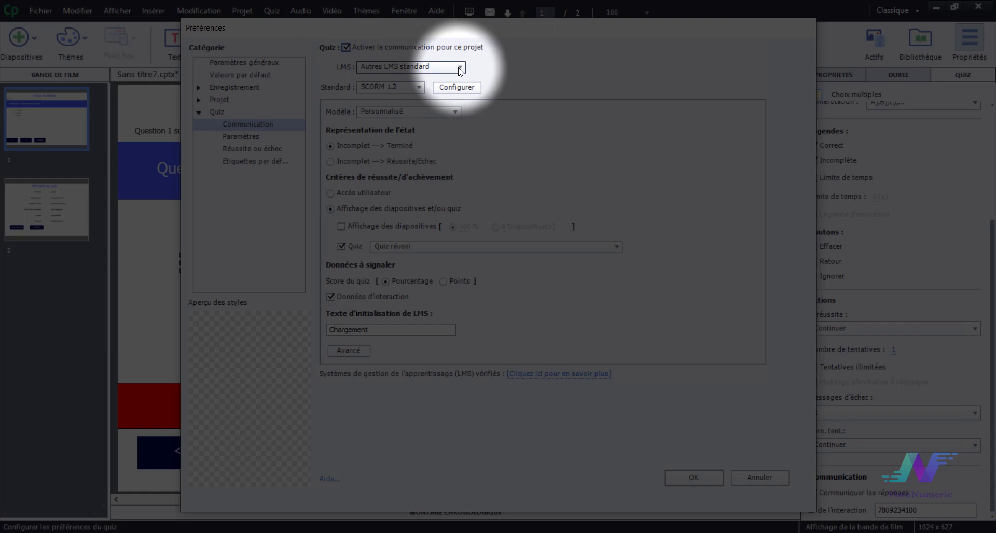
pyautogui.click(460, 68)
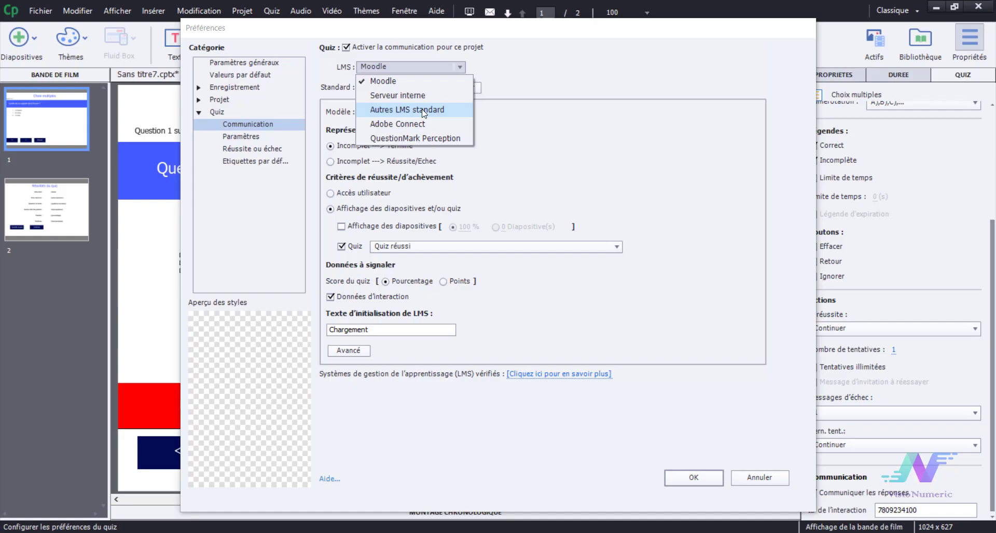
pyautogui.click(407, 110)
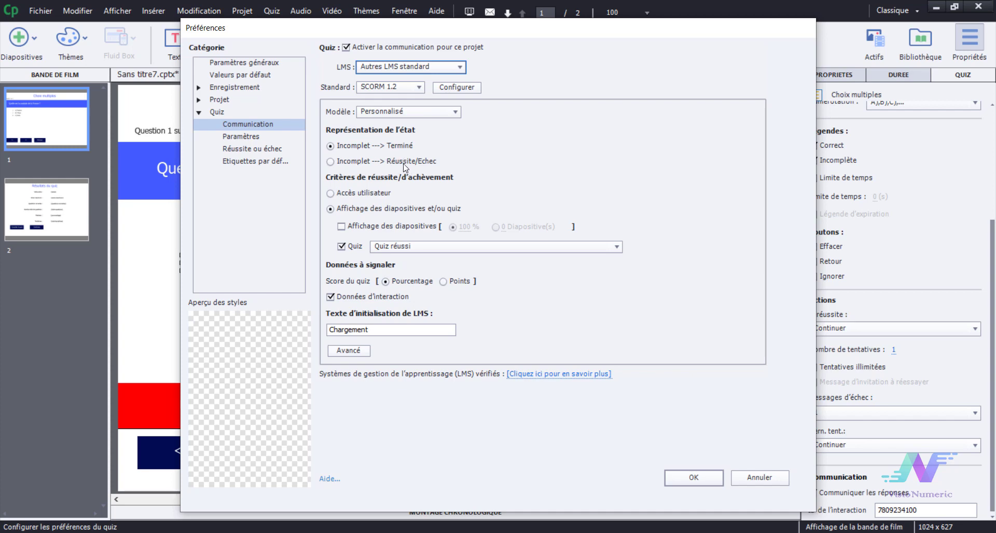
pyautogui.click(330, 161)
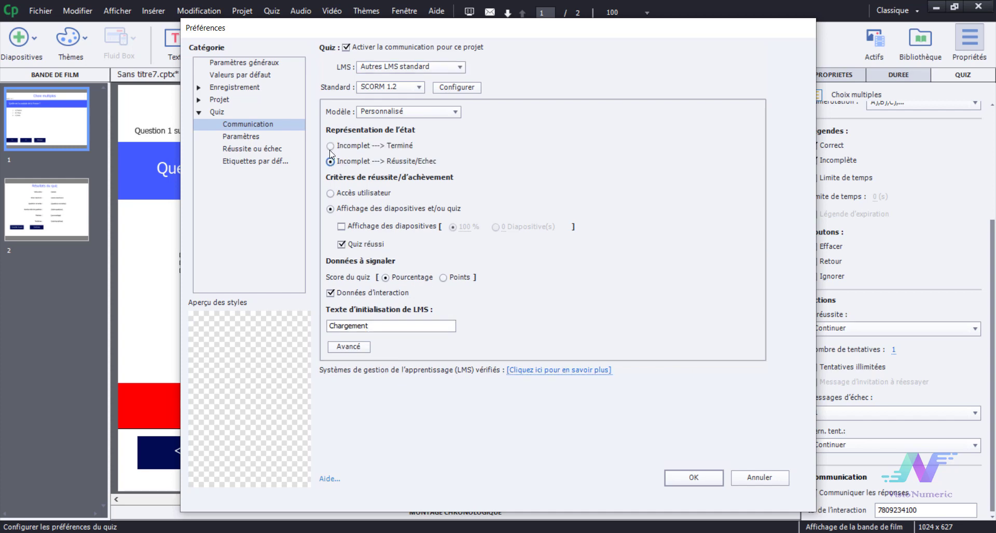
pyautogui.click(330, 146)
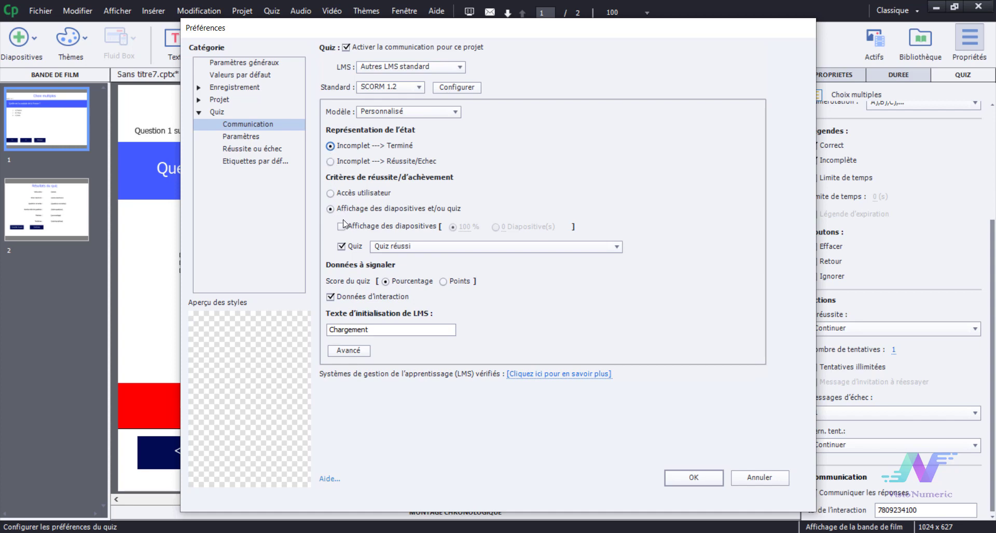
pyautogui.click(341, 227)
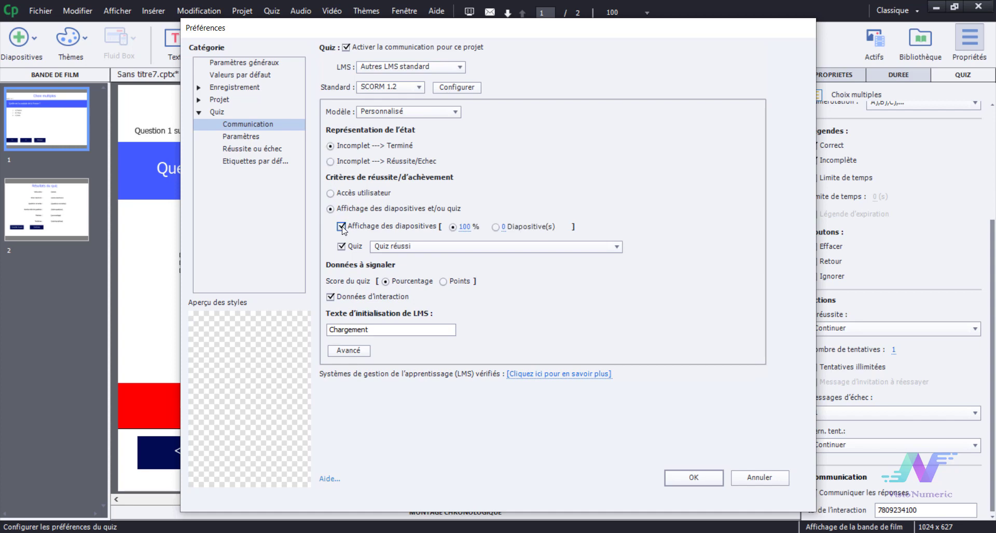
pyautogui.click(341, 227)
pyautogui.click(617, 250)
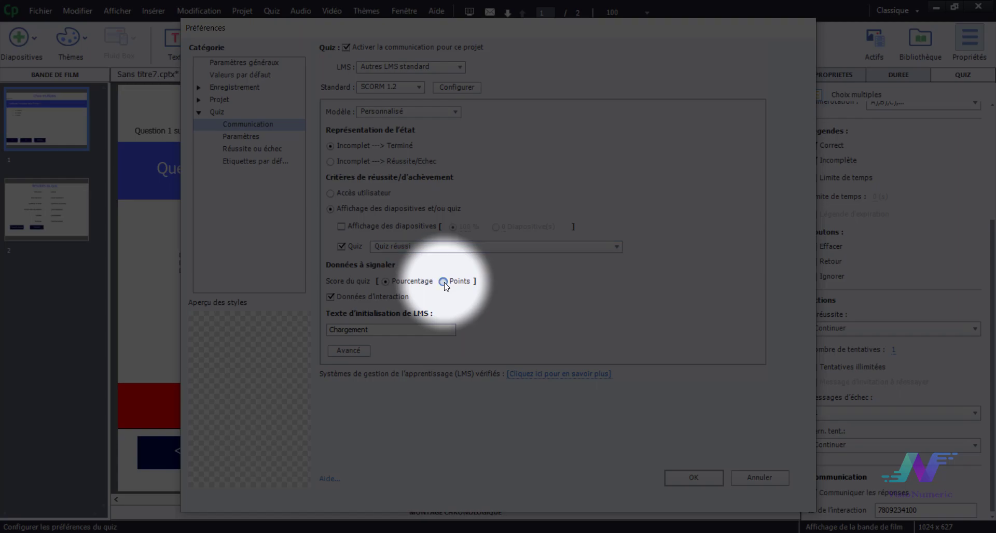
# Step: Report the quiz score as Points and set the pass requirement to 10 points or more
pyautogui.click(443, 282)
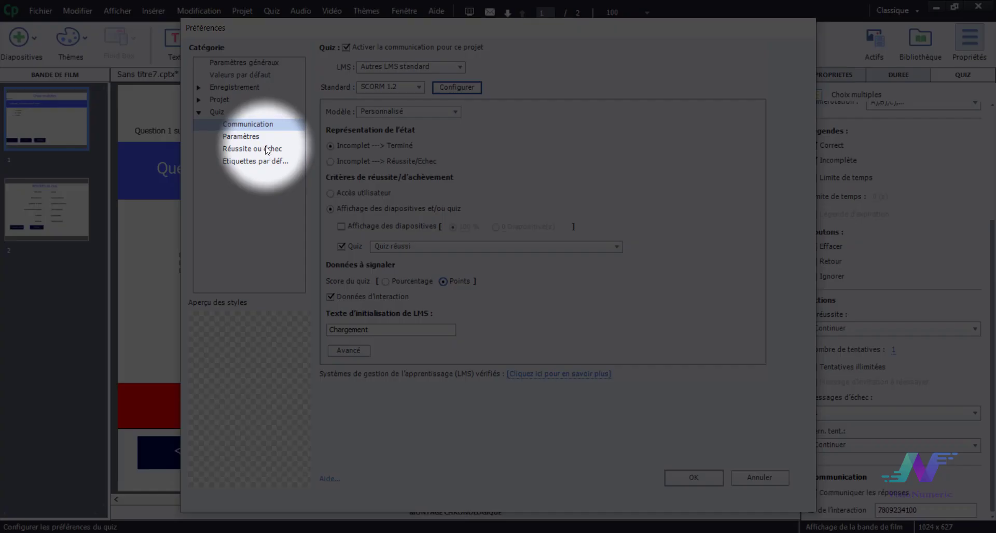
pyautogui.click(266, 150)
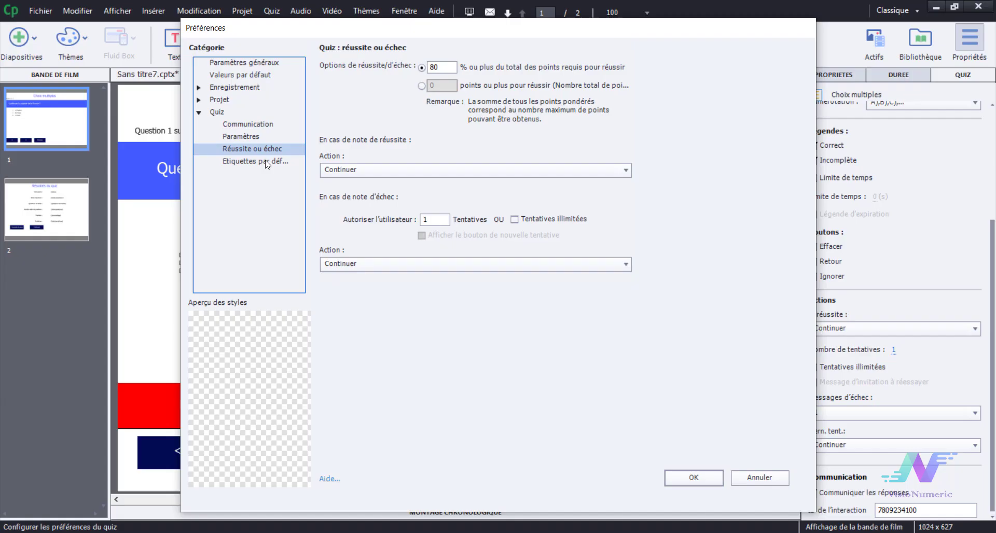
pyautogui.click(422, 86)
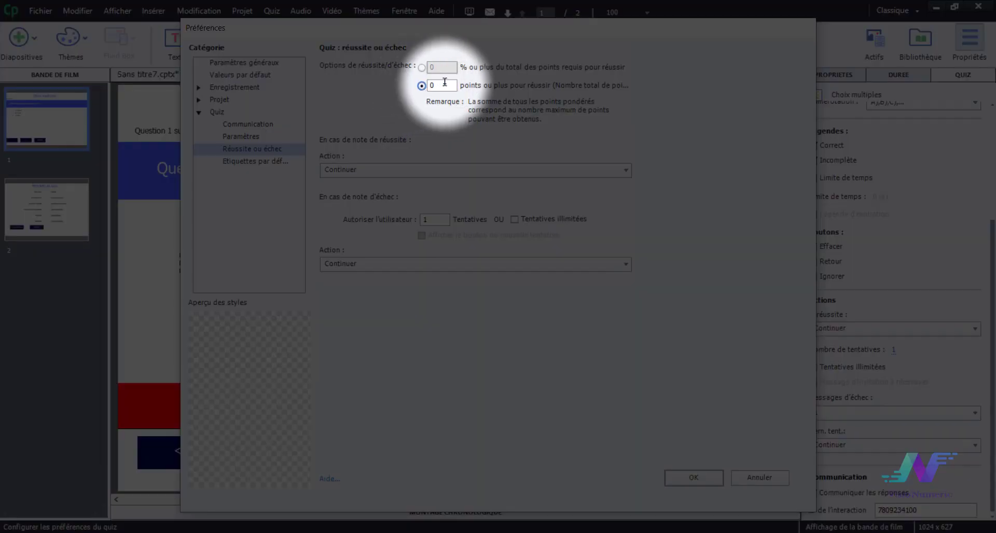
pyautogui.moveTo(445, 82); pyautogui.dragTo(421, 83)
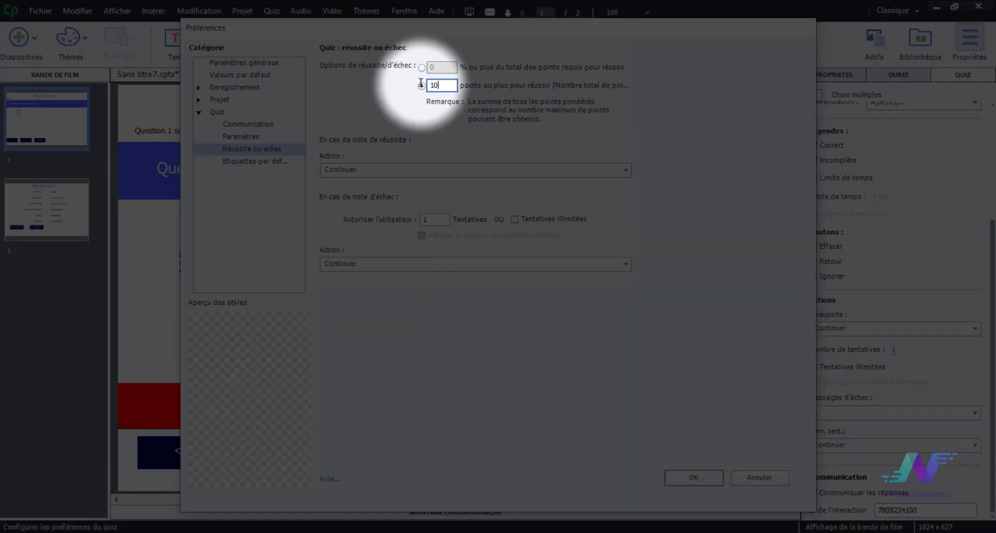
pyautogui.write('10')
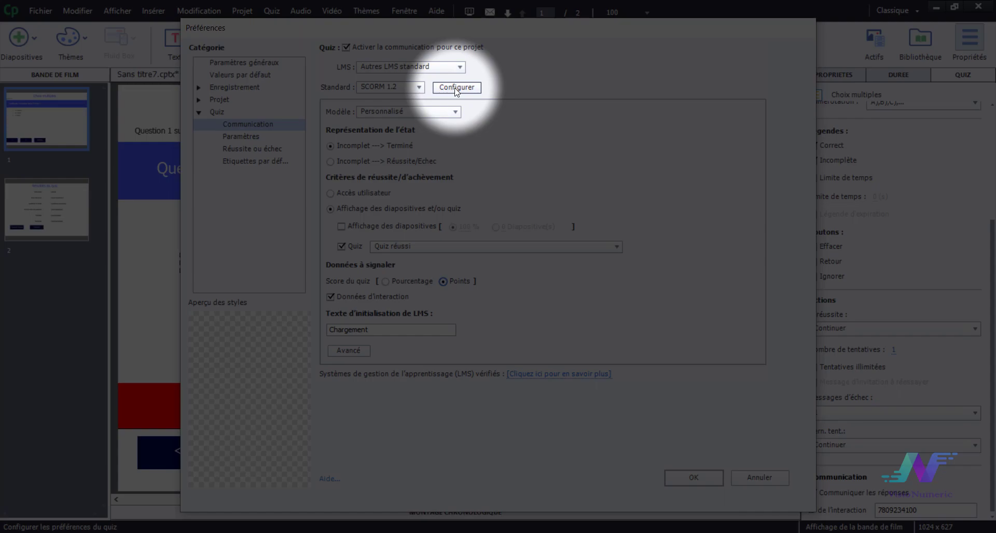
# Step: Configure the SCORM manifest's course with identifier ACTIVITE1, title "Cours SCORM" and description "Cours Scorm - Activité 1"
pyautogui.click(454, 88)
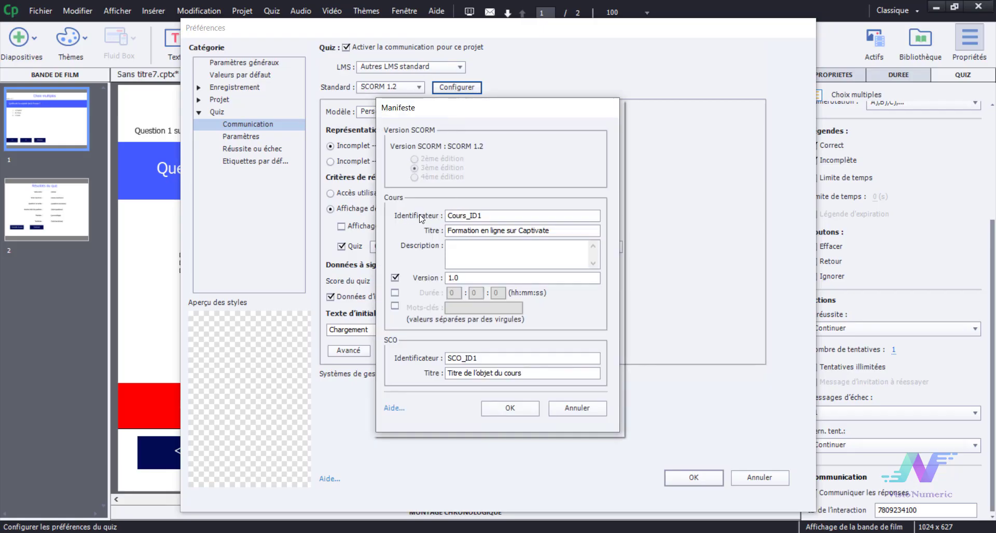
pyautogui.moveTo(488, 214); pyautogui.dragTo(440, 214)
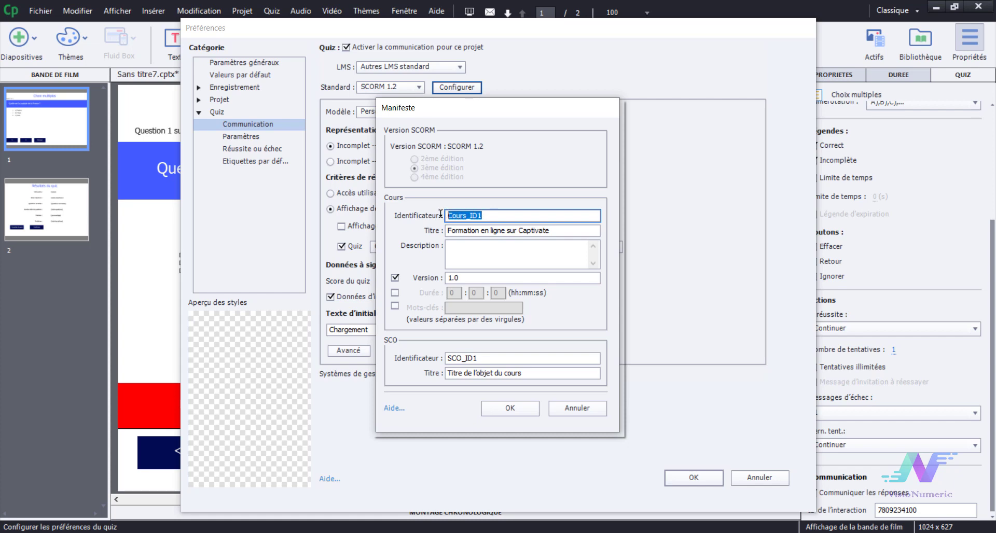
pyautogui.write('ACTIVITE1')
pyautogui.click(563, 232)
pyautogui.moveTo(563, 231); pyautogui.dragTo(425, 229)
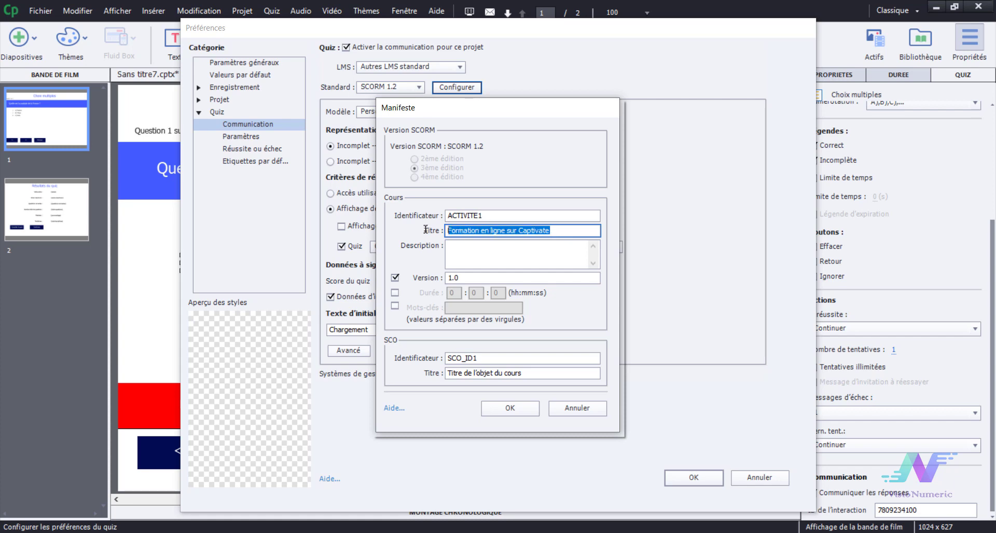
pyautogui.write('Cou')
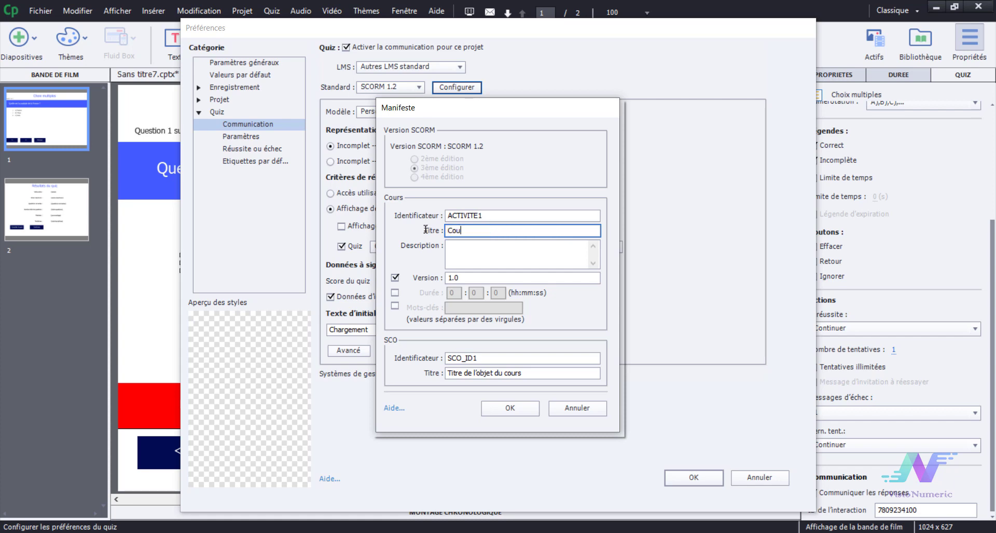
pyautogui.write('rs SCORM')
pyautogui.click(494, 243)
pyautogui.write('C')
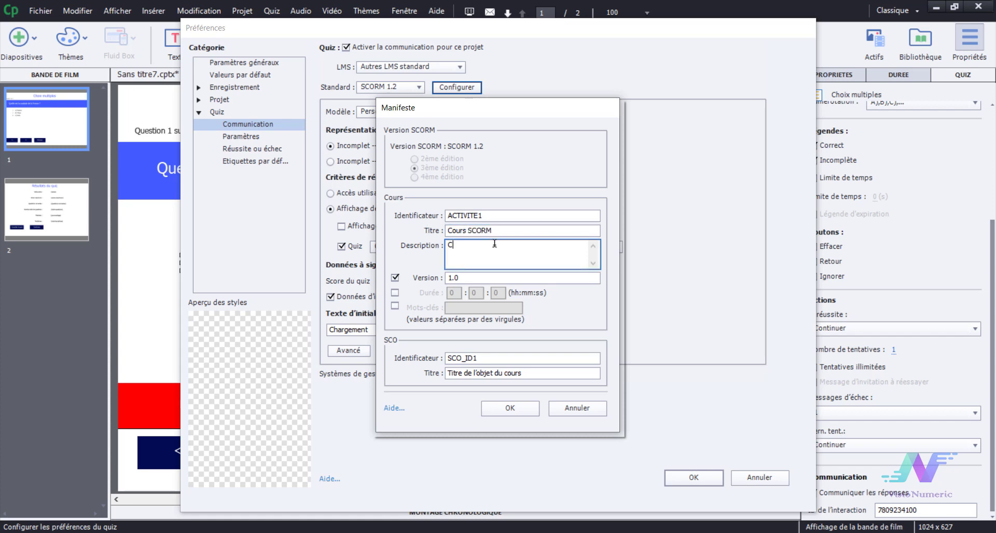
pyautogui.write('ours Scorm - Activité 1')
# Step: Set the manifest's SCO identifier to SCO_ACTIVITE1 and its title to "Cours SCORM", and apply the quiz preferences
pyautogui.press('Tab')
pyautogui.hotkey('ctrl', 'c')
pyautogui.moveTo(476, 357); pyautogui.dragTo(462, 357)
pyautogui.hotkey('ctrl', 'v')
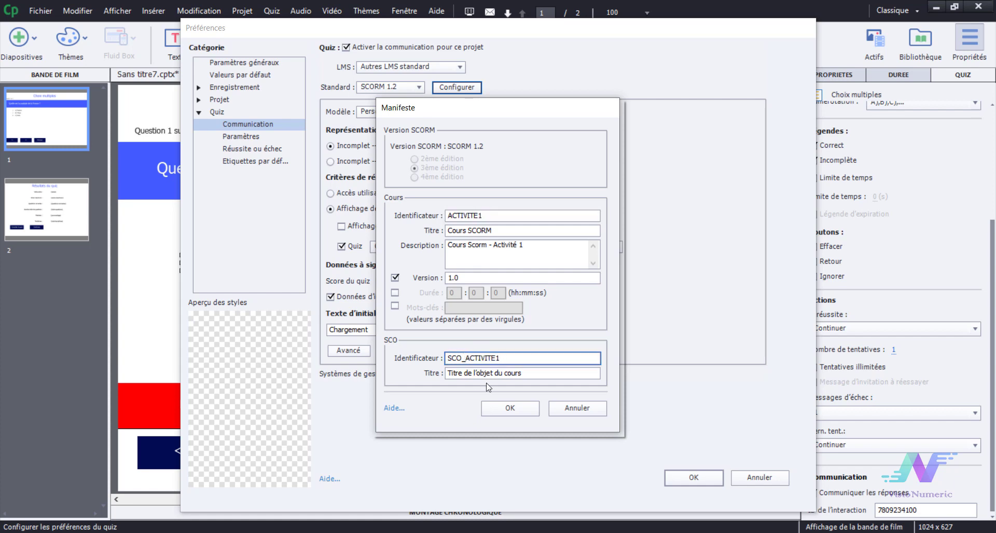
pyautogui.moveTo(492, 231); pyautogui.dragTo(446, 230)
pyautogui.hotkey('ctrl', 'c')
pyautogui.moveTo(530, 373); pyautogui.dragTo(446, 373)
pyautogui.hotkey('ctrl', 'v')
pyautogui.click(516, 413)
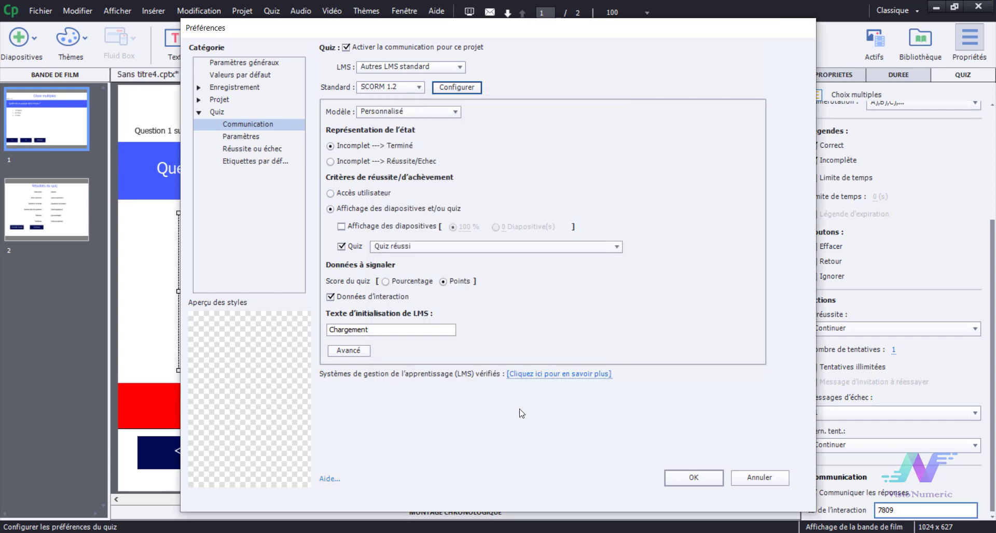
pyautogui.click(691, 480)
pyautogui.click(692, 479)
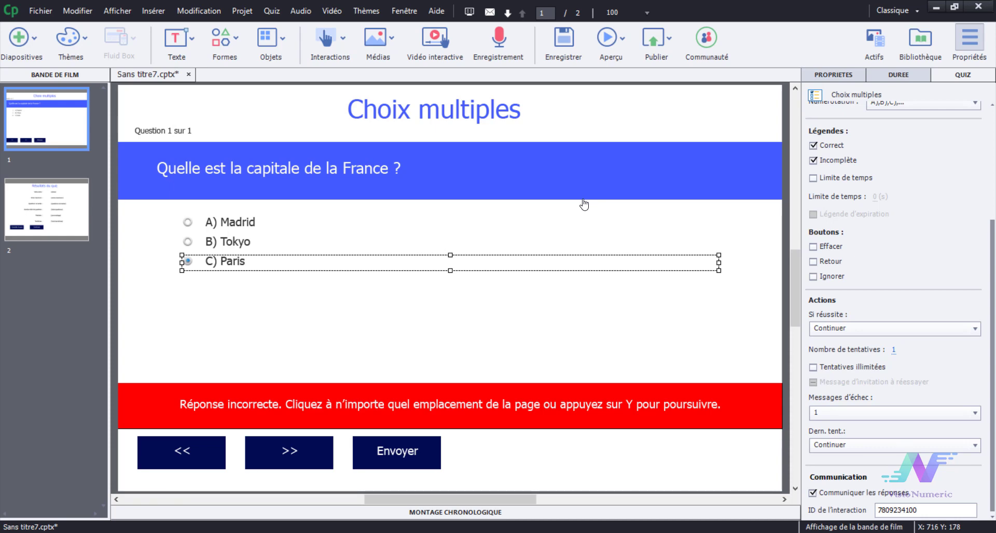
# Step: Test the quiz in a SCORM Cloud preview by submitting the answer Paris, and retrieve the results
pyautogui.click(623, 49)
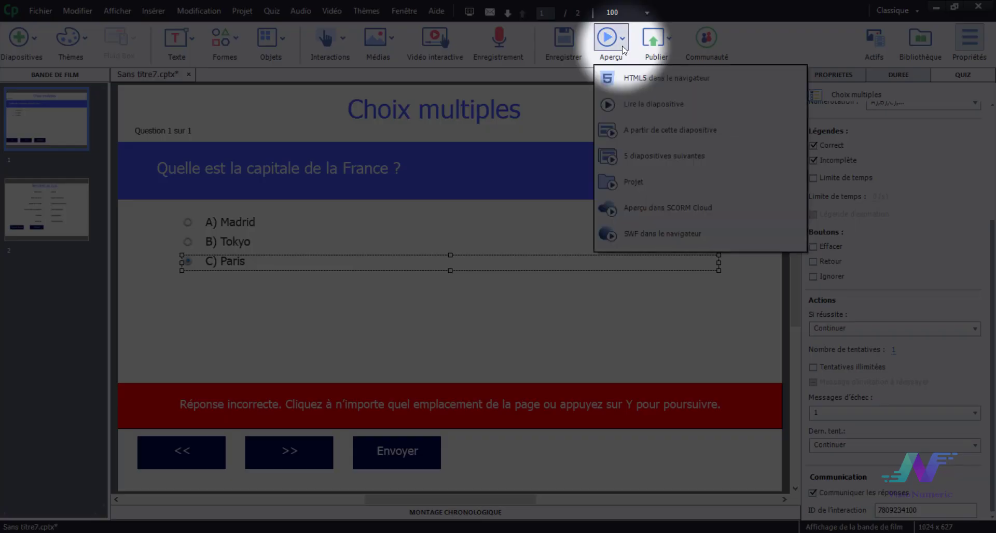
pyautogui.click(639, 209)
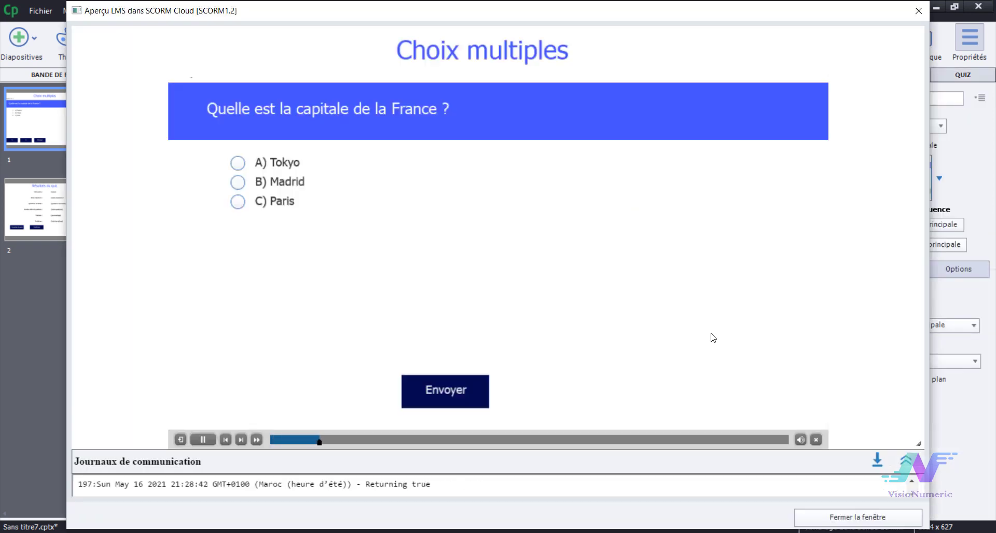
pyautogui.click(279, 208)
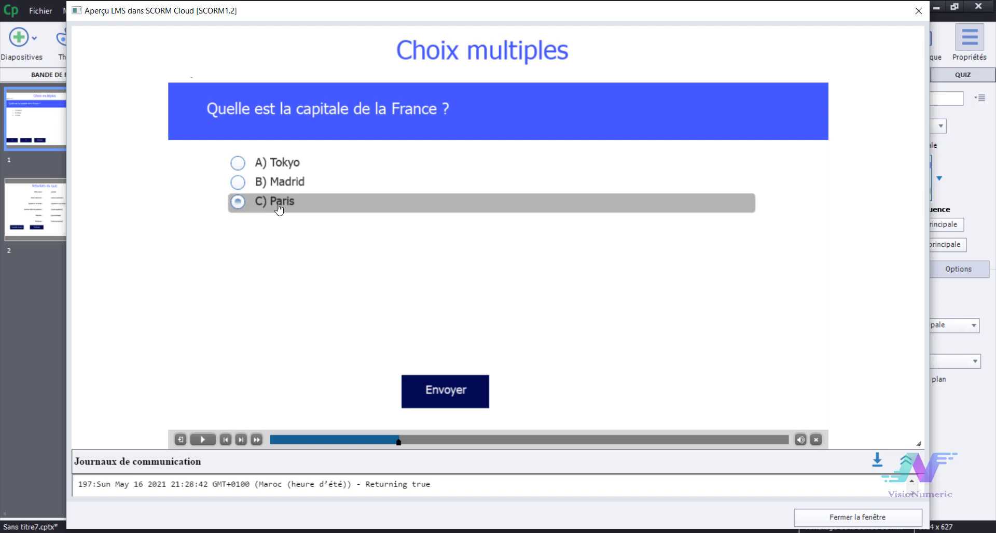
pyautogui.click(466, 394)
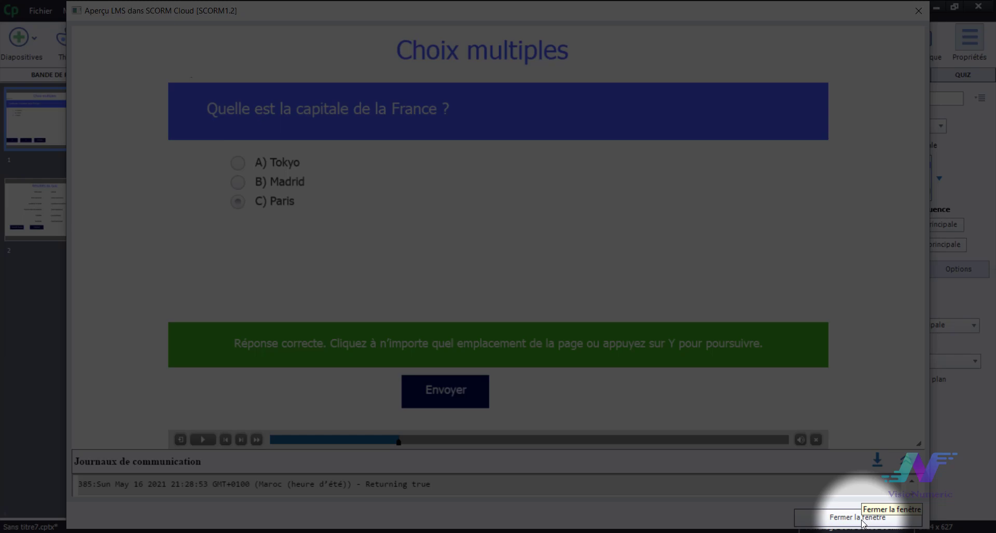
pyautogui.click(862, 520)
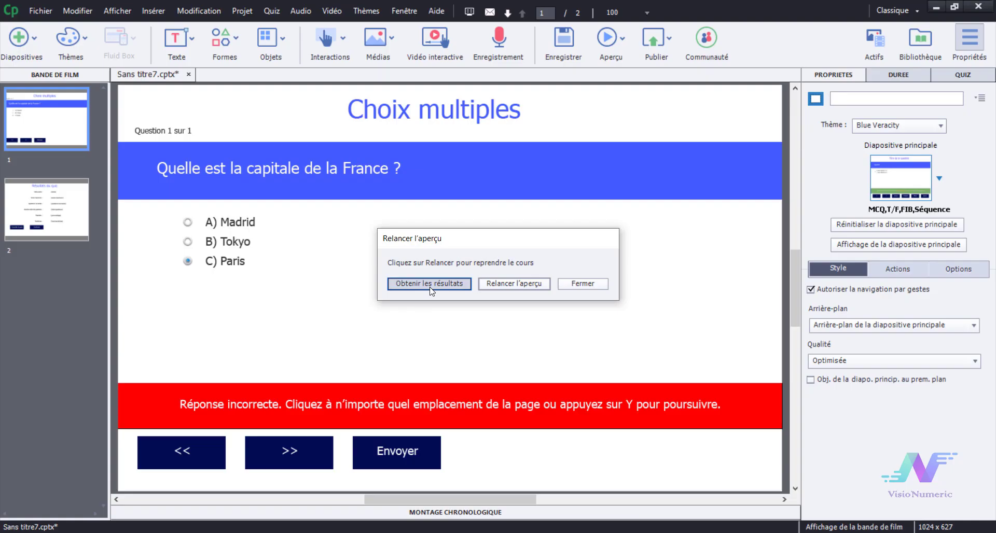
pyautogui.click(430, 284)
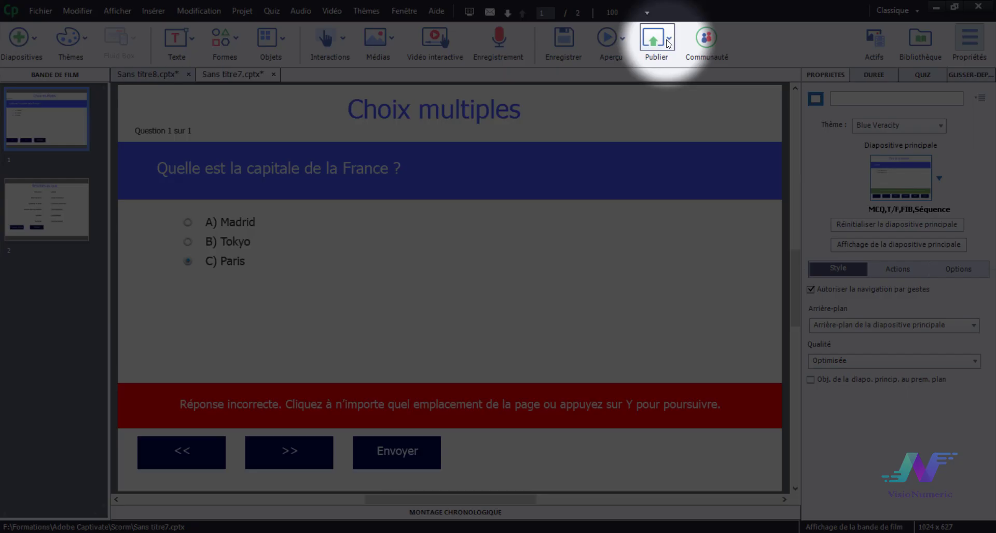
# Step: Publish the quiz project to the computer as a zipped HTML5 package with the project title COURS1, showing the additional publishing settings
pyautogui.click(668, 41)
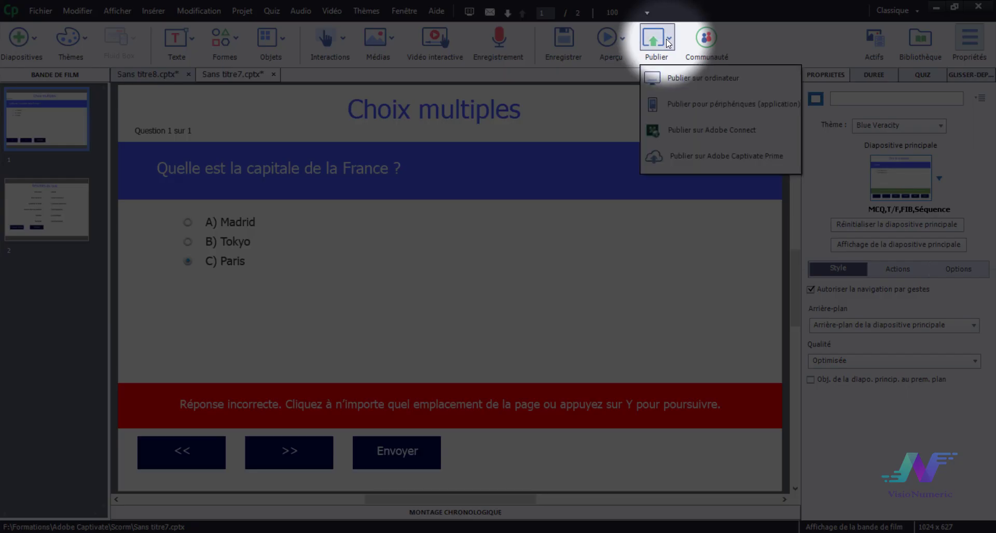
pyautogui.click(679, 83)
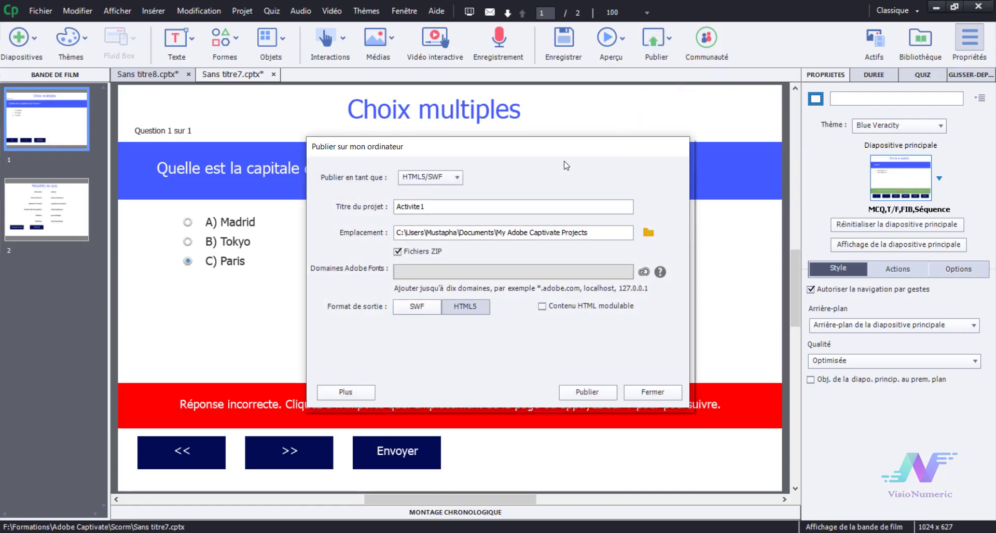
pyautogui.moveTo(476, 206); pyautogui.dragTo(345, 204)
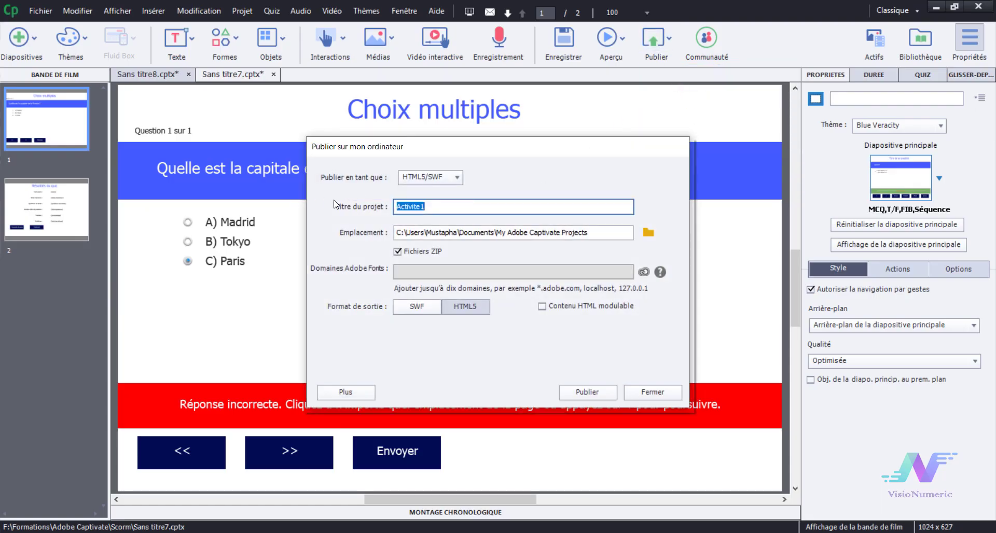
pyautogui.write('COURS1')
pyautogui.click(546, 232)
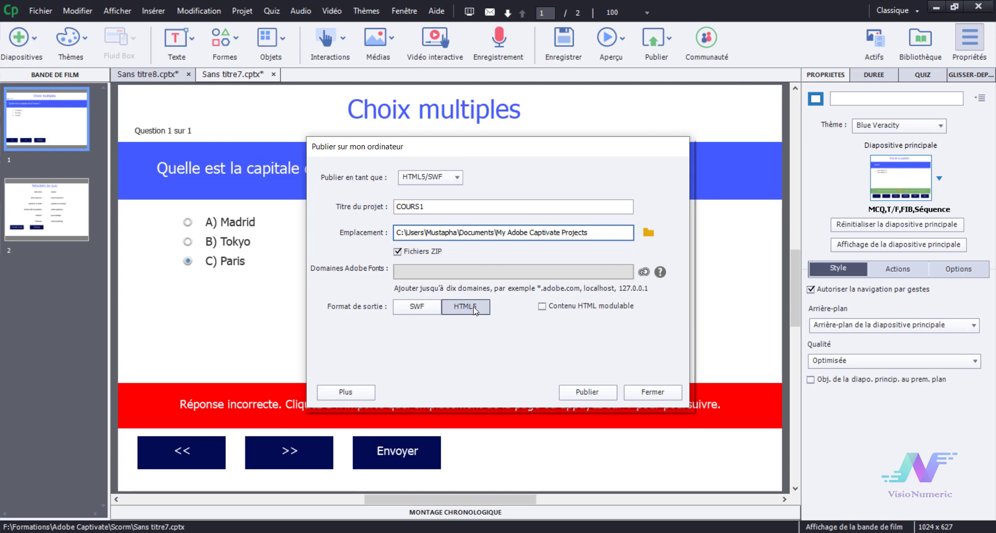
pyautogui.click(345, 393)
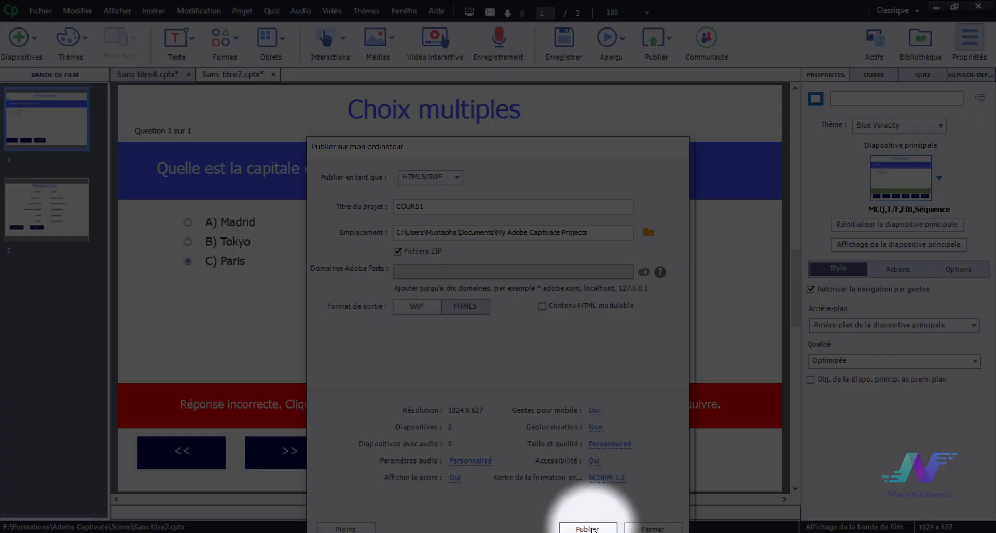
pyautogui.click(591, 529)
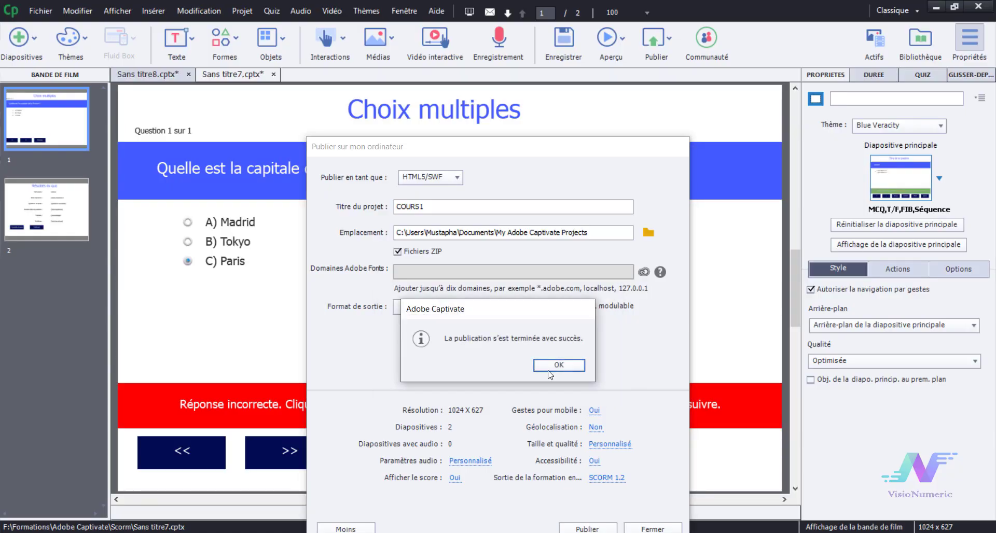
pyautogui.click(557, 364)
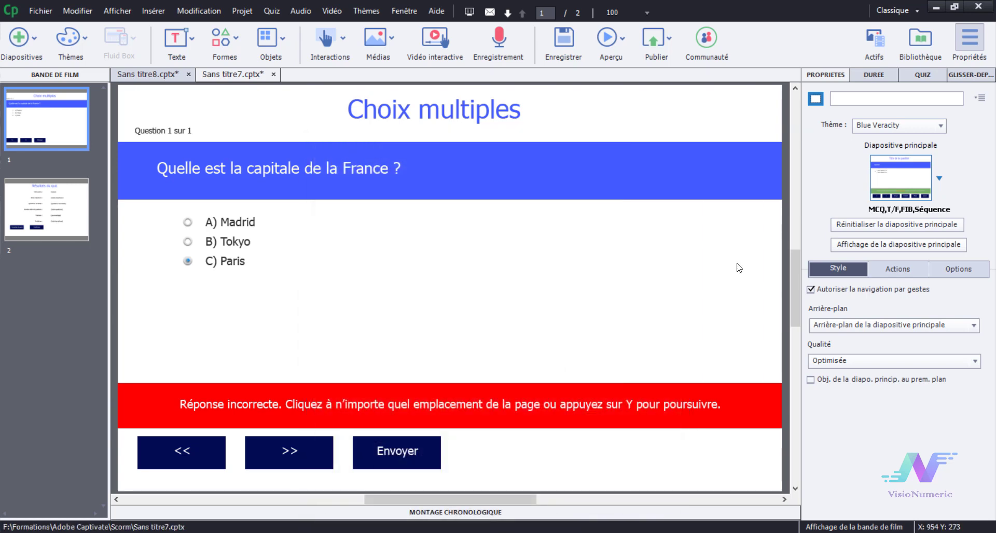